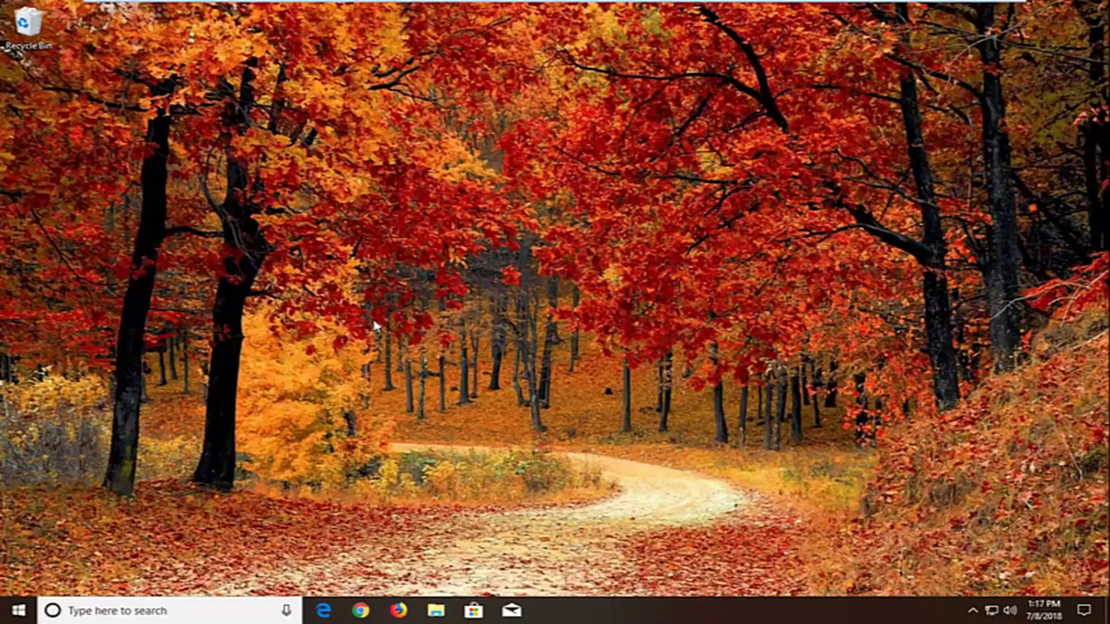
# Search Windows for "services" and open the Services desktop app.
pyautogui.click(13, 609)
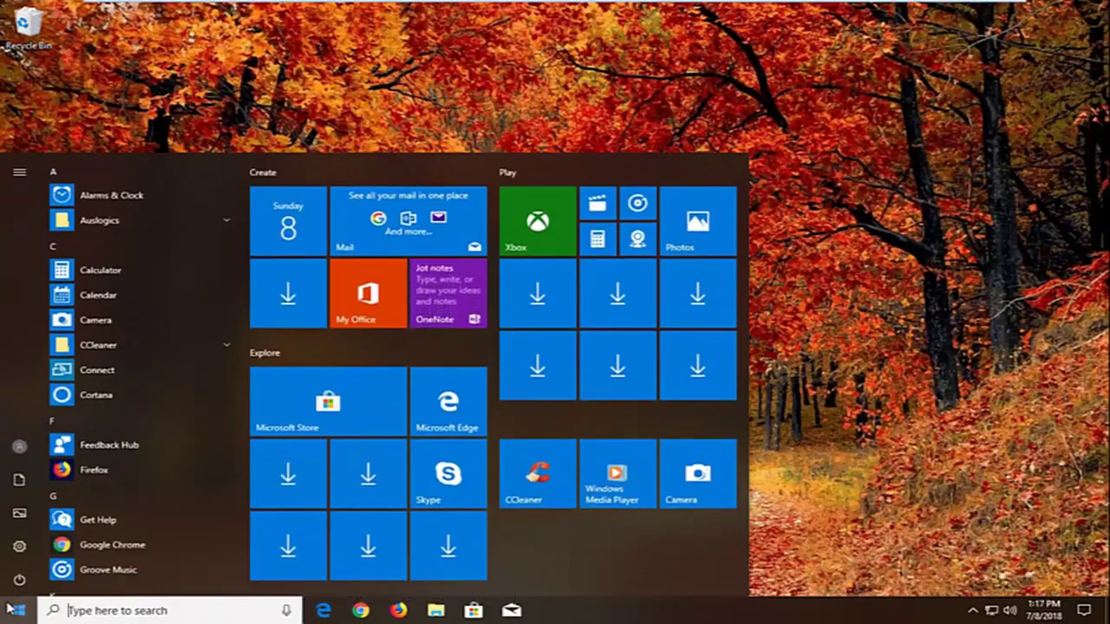
pyautogui.write('services')
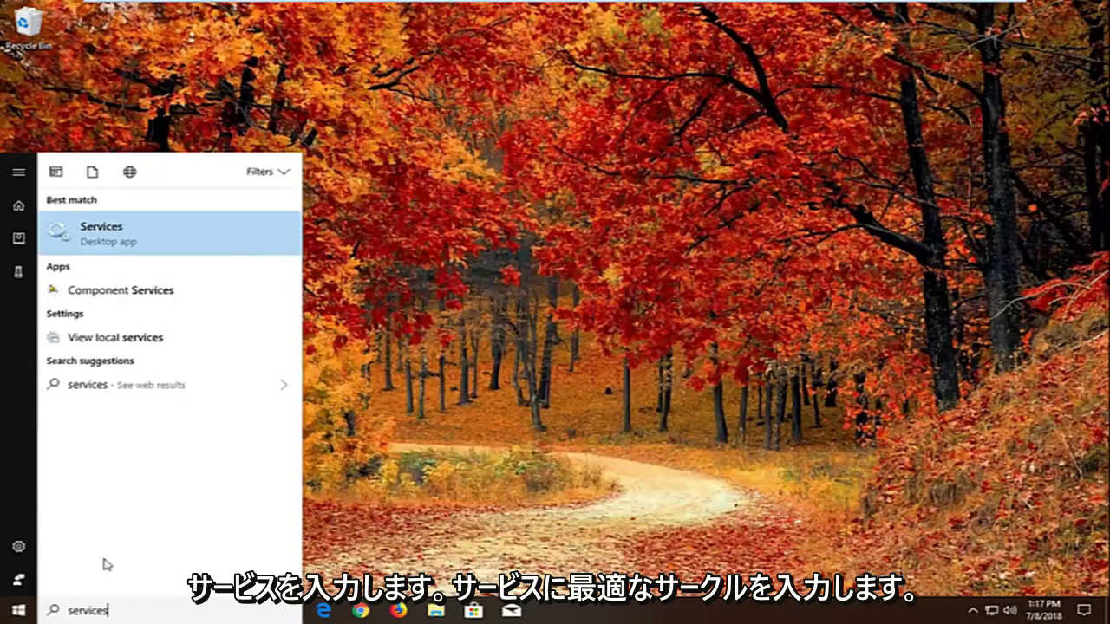
pyautogui.click(106, 242)
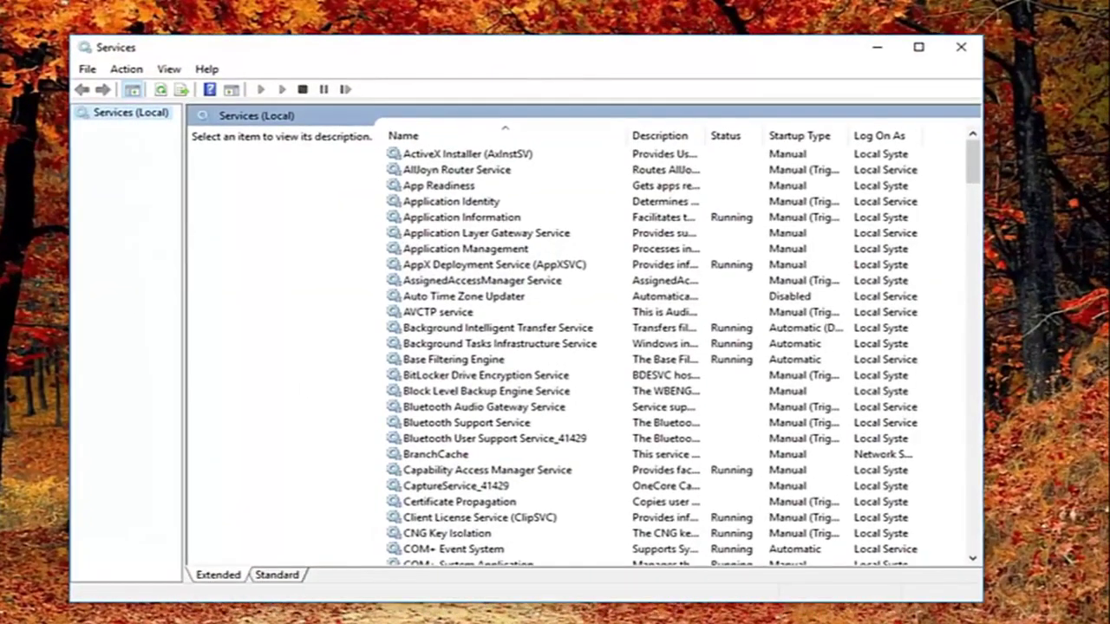
# Open the properties of the Function Discovery Resource Publication service.
pyautogui.click(502, 361)
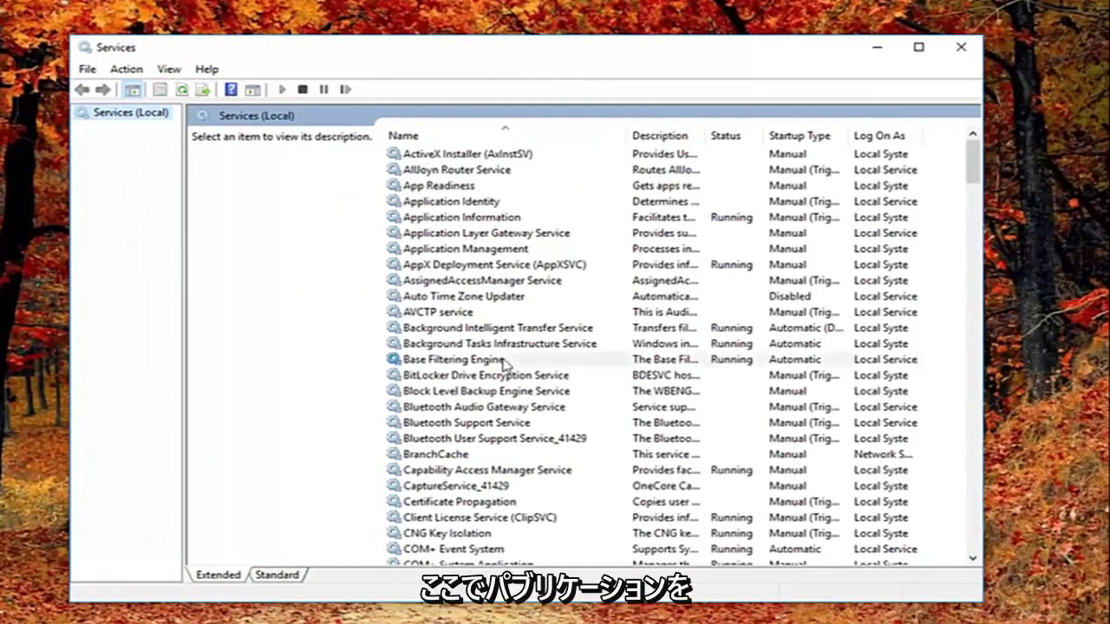
pyautogui.scroll(-10, 493, 379)
pyautogui.scroll(-6, 462, 419)
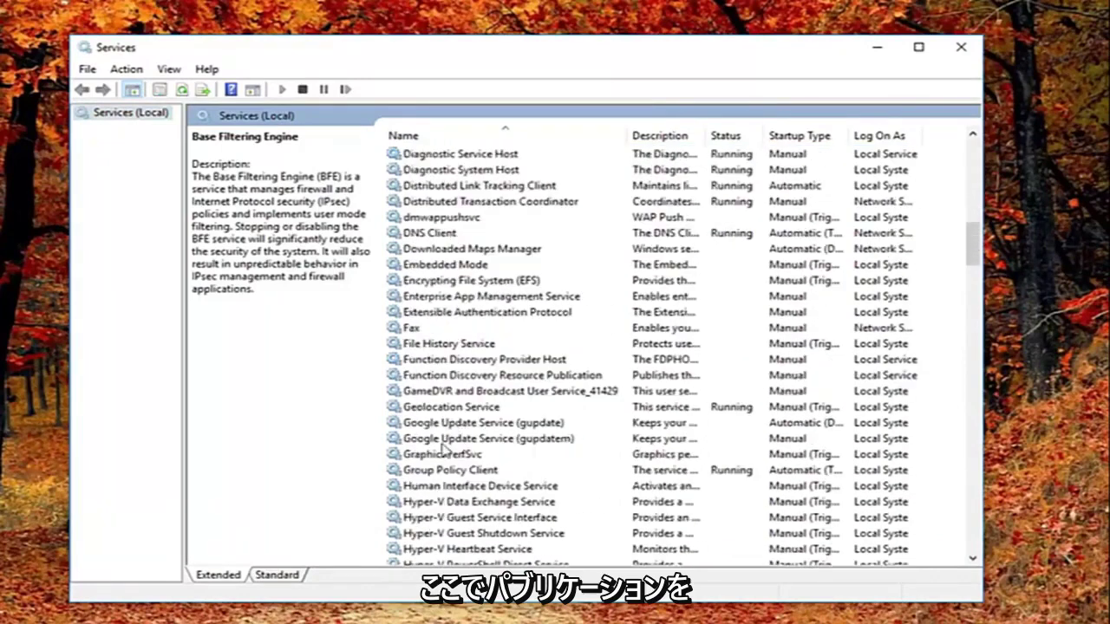
pyautogui.click(427, 376)
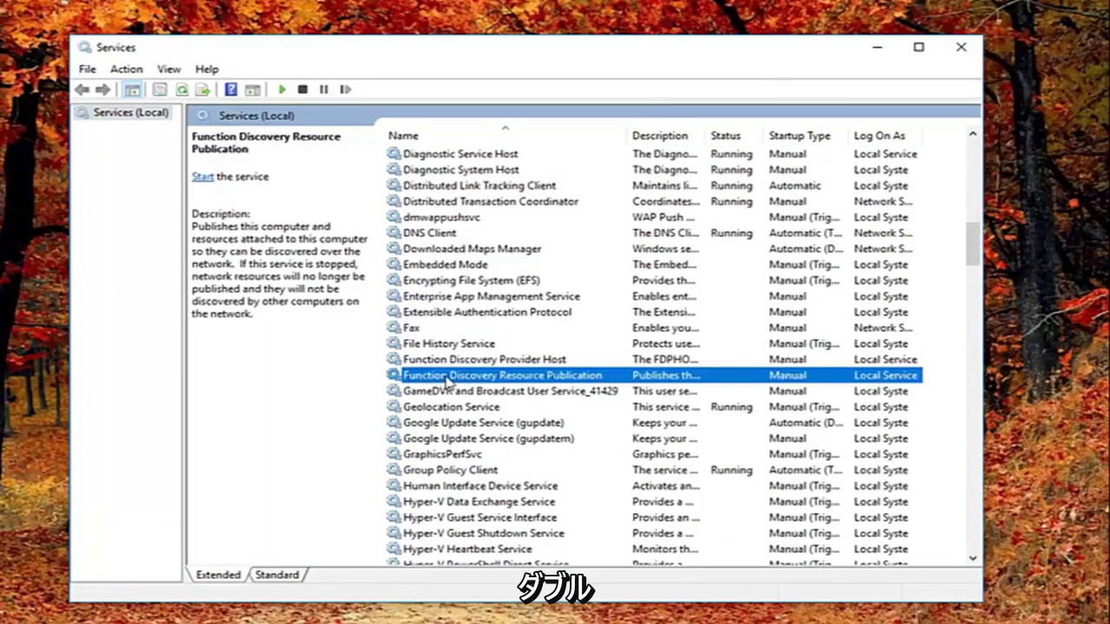
pyautogui.doubleClick(447, 379)
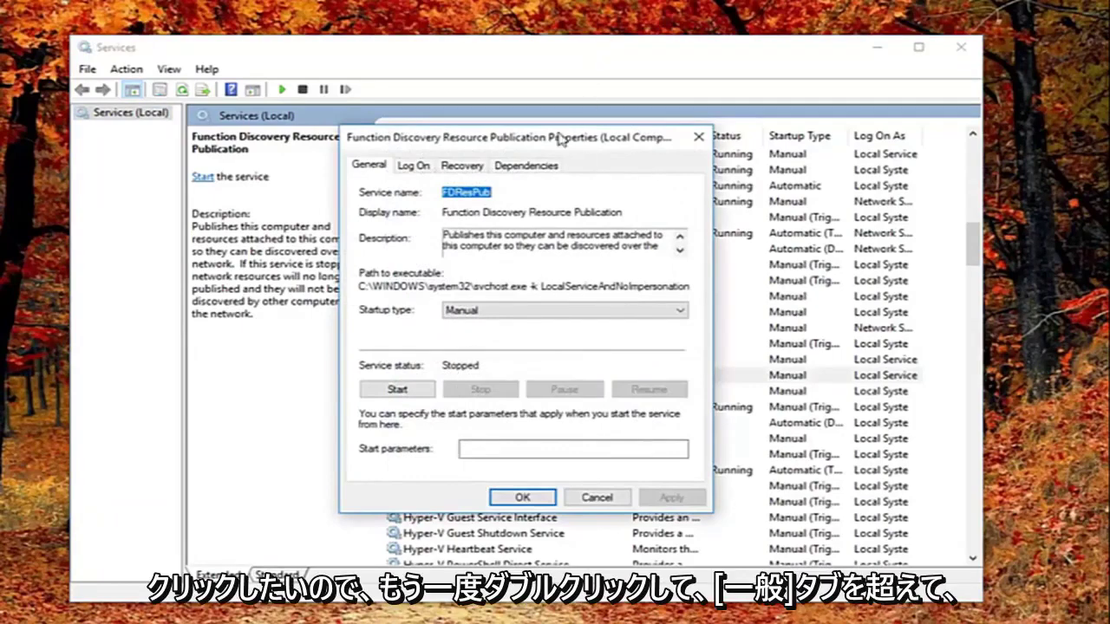
# Set the Function Discovery Resource Publication startup type to Automatic (Delayed Start), apply it, and close Services.
pyautogui.moveTo(524, 145); pyautogui.dragTo(646, 133)
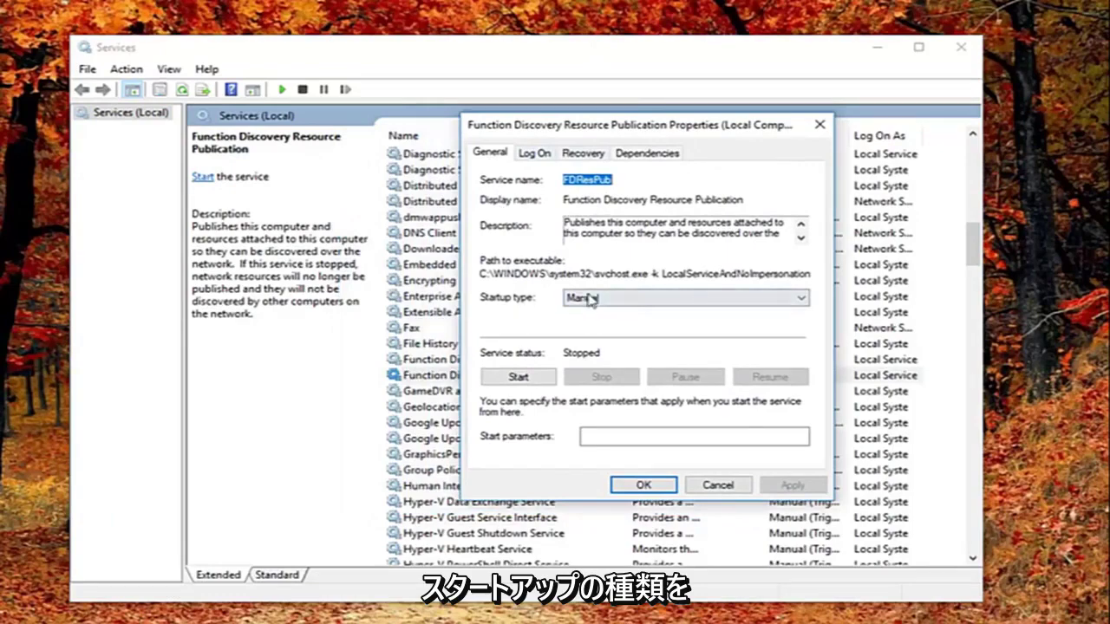
pyautogui.click(621, 299)
pyautogui.click(619, 313)
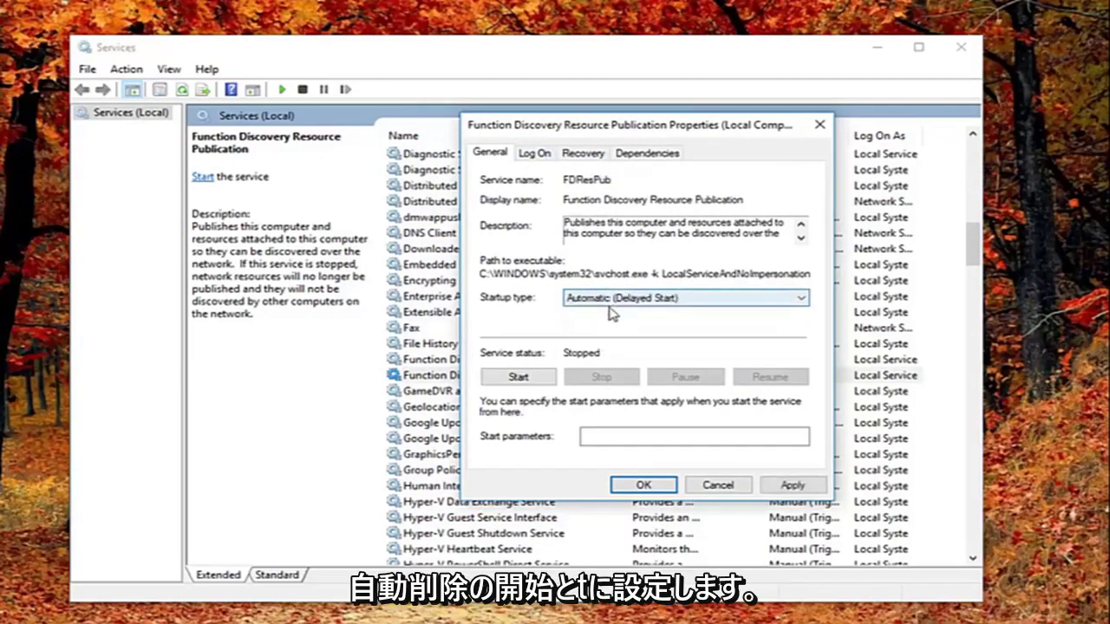
pyautogui.click(790, 486)
pyautogui.click(661, 487)
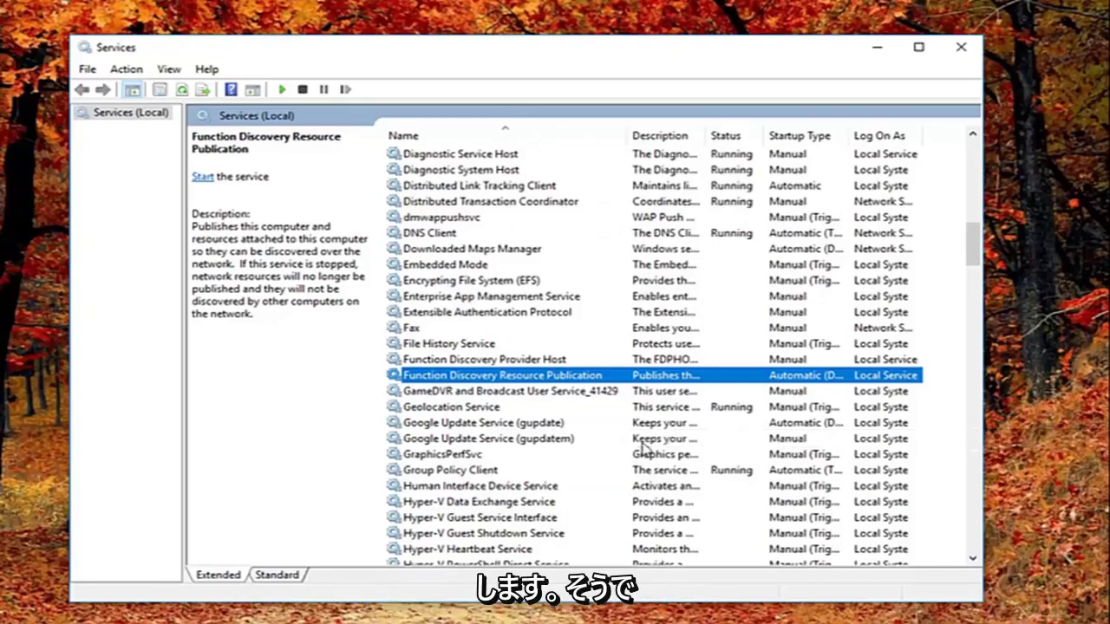
pyautogui.click(961, 47)
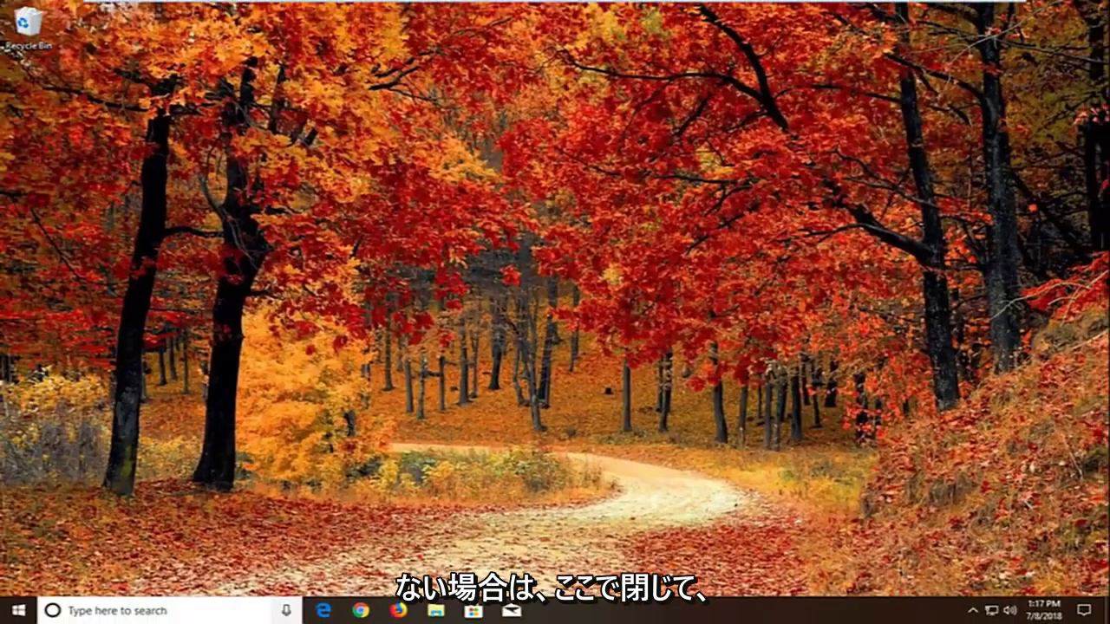
# Search Windows for "windows update" and open the Windows Update settings.
pyautogui.click(16, 615)
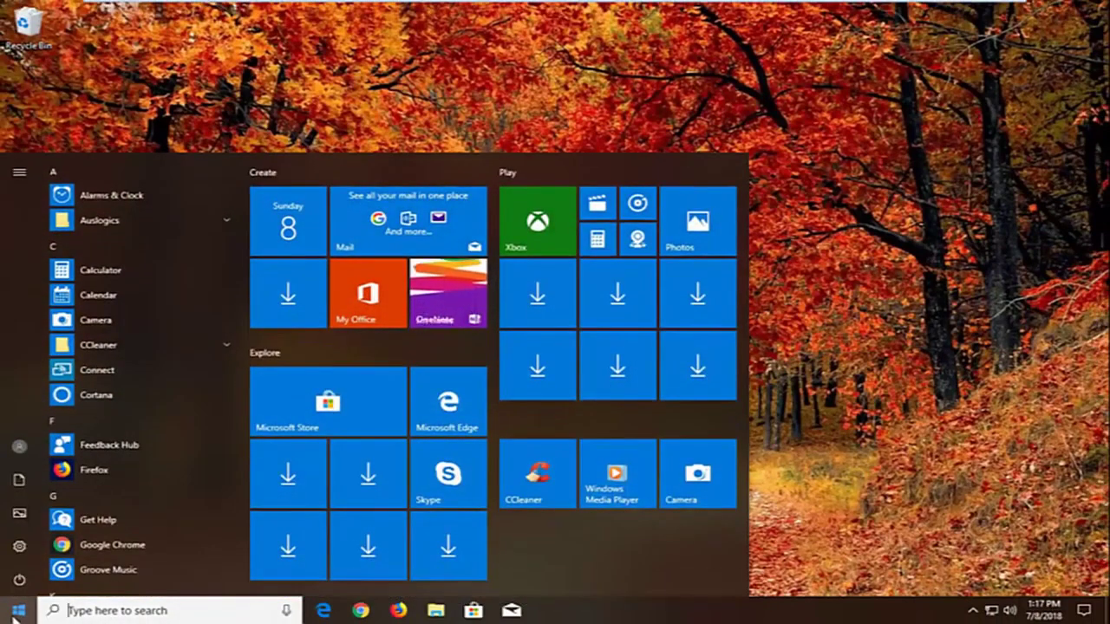
pyautogui.write('windows update')
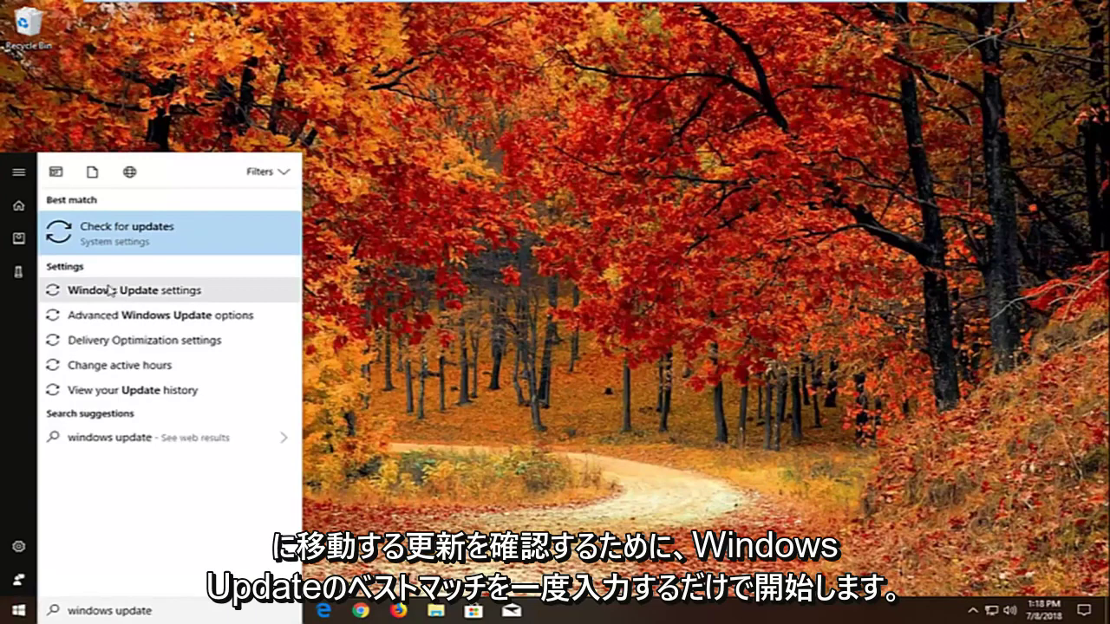
pyautogui.click(146, 291)
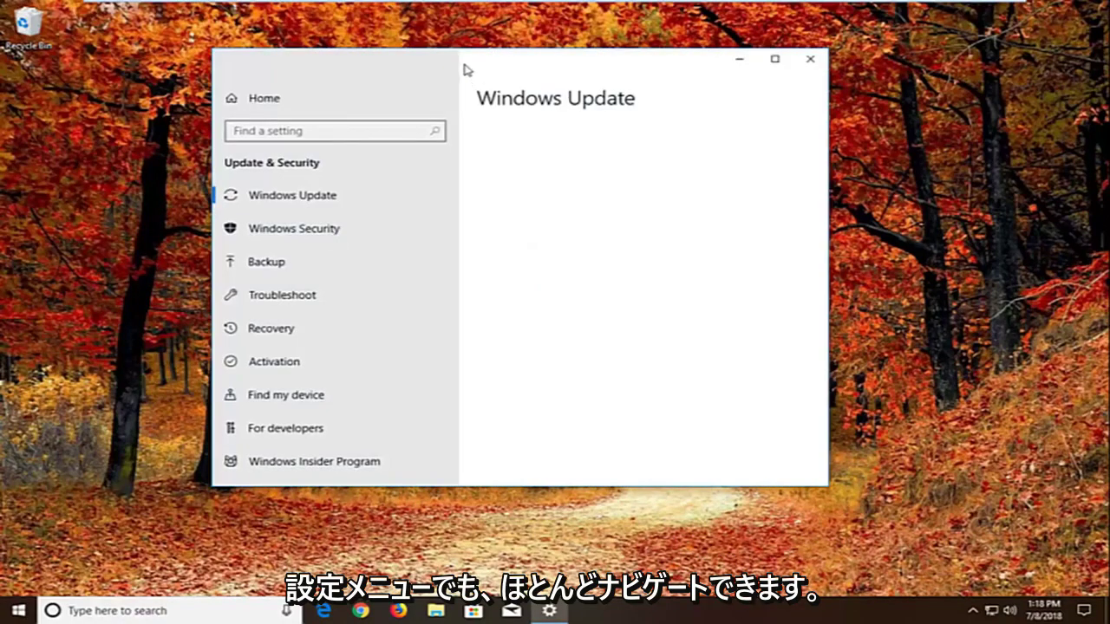
pyautogui.moveTo(458, 66); pyautogui.dragTo(553, 84)
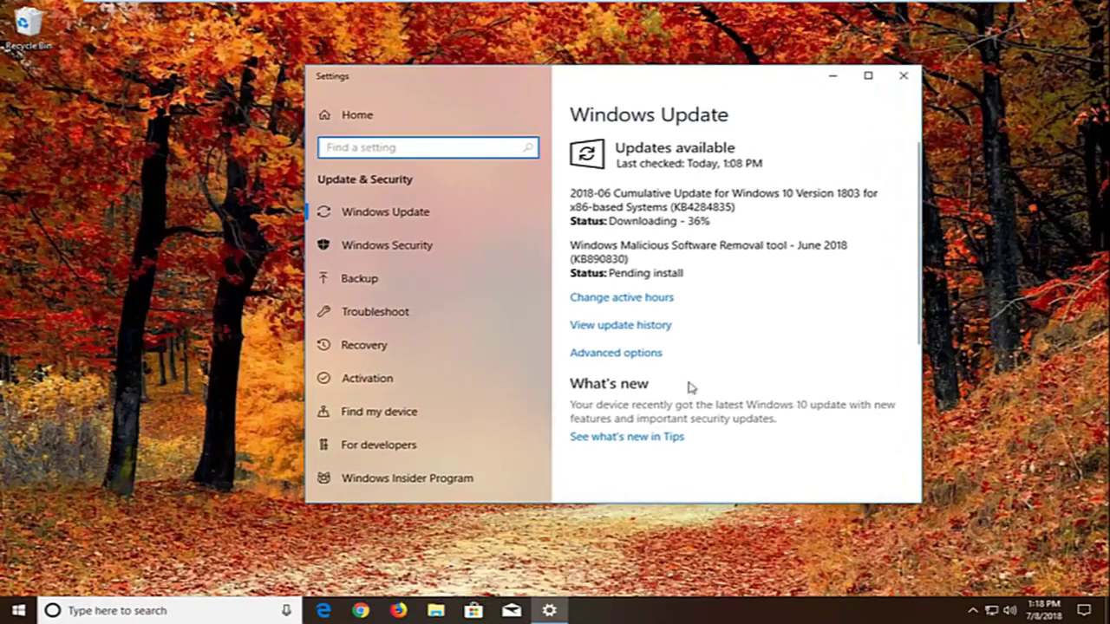
# Turn off "Allow downloads from other PCs" under Delivery Optimization in the advanced update options and close Settings.
pyautogui.click(619, 355)
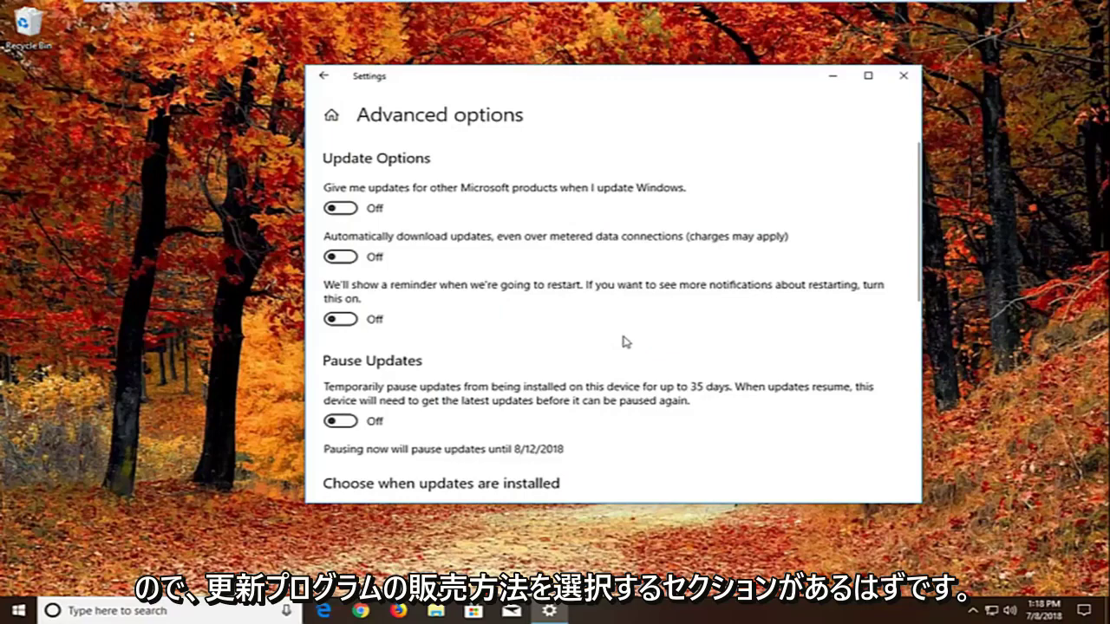
pyautogui.scroll(-4, 628, 344)
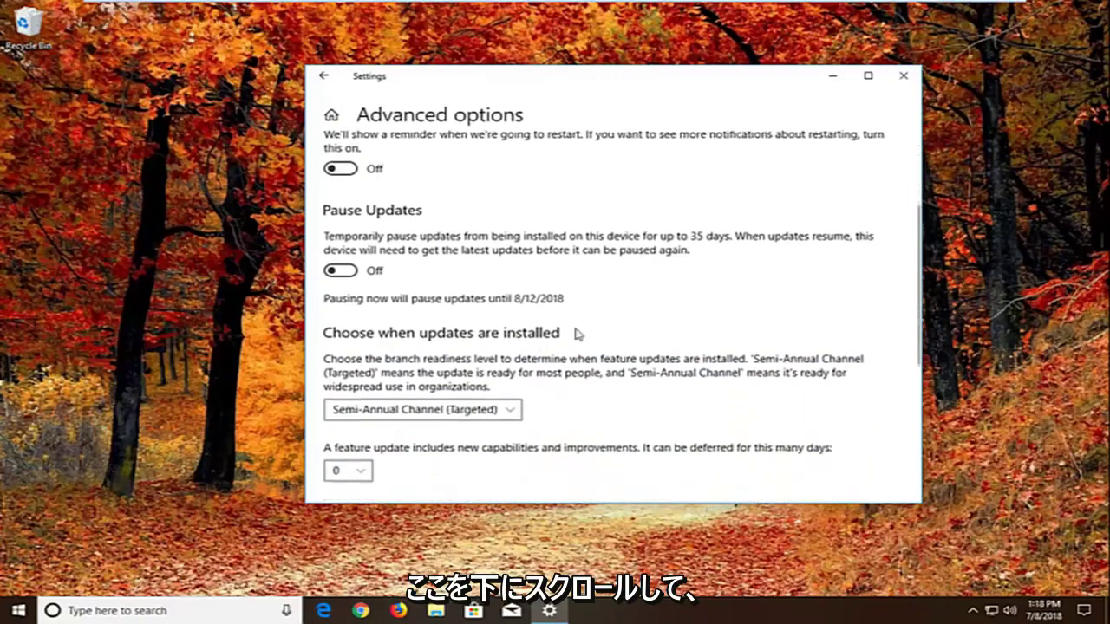
pyautogui.scroll(1, 452, 390)
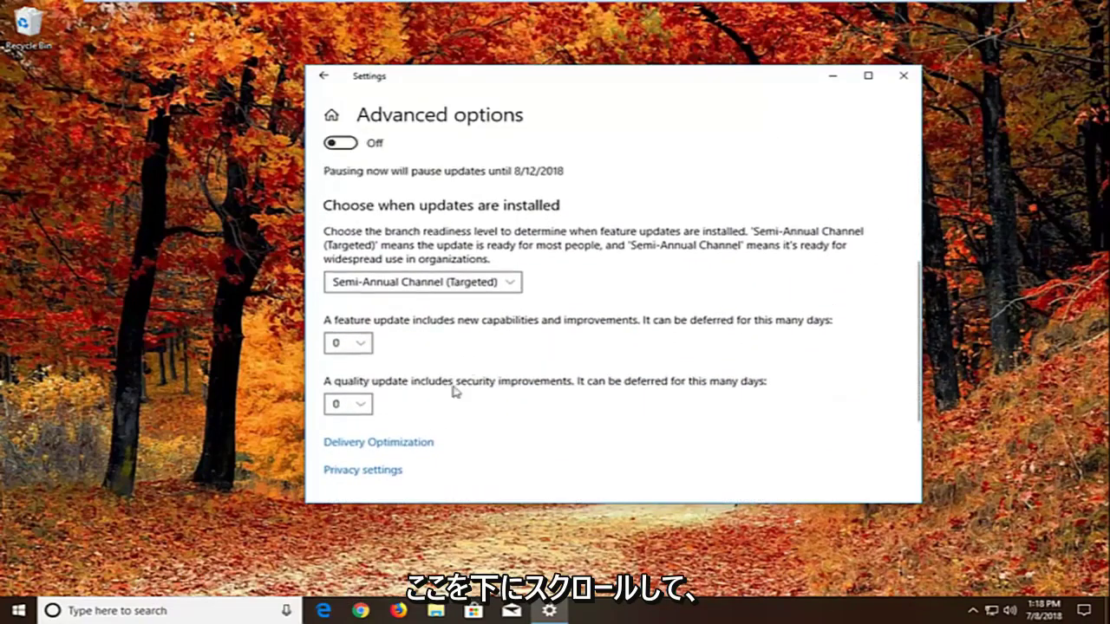
pyautogui.click(373, 444)
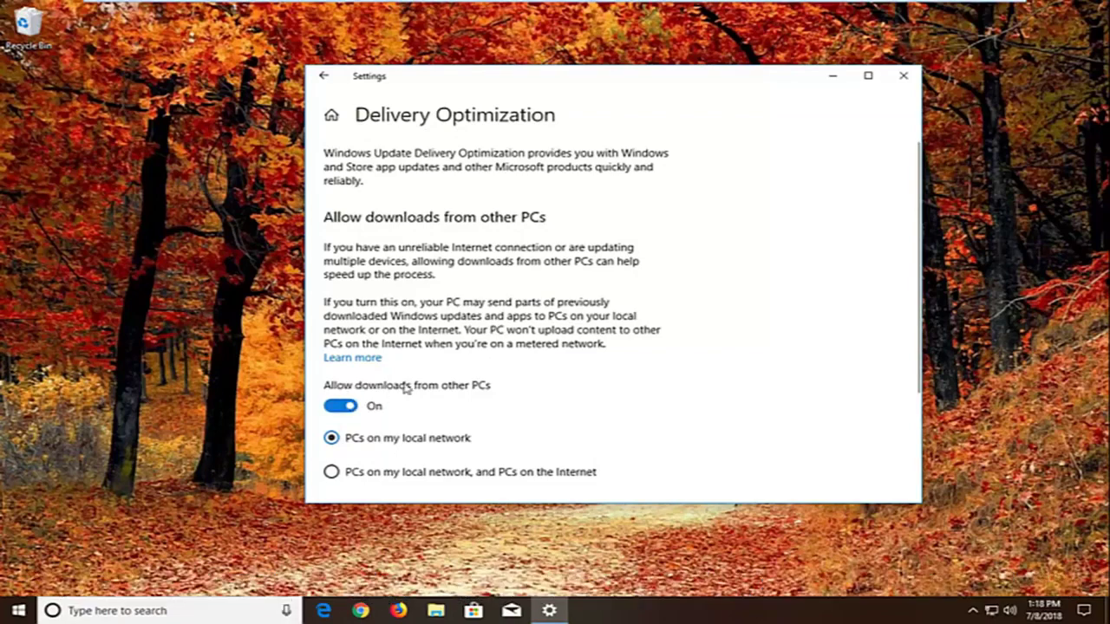
pyautogui.click(344, 408)
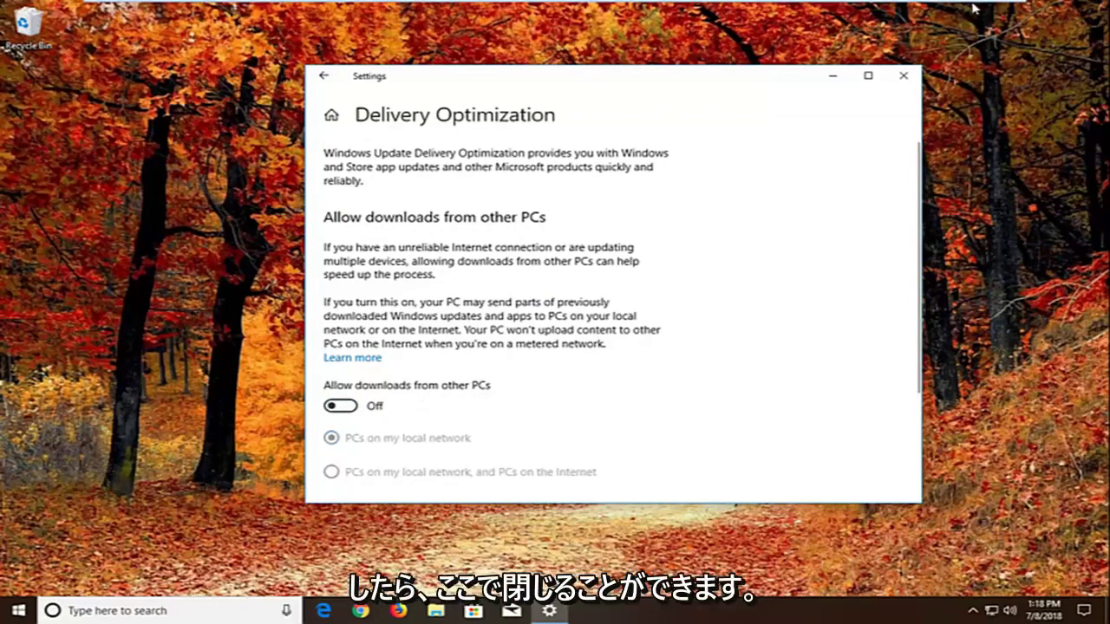
pyautogui.click(904, 76)
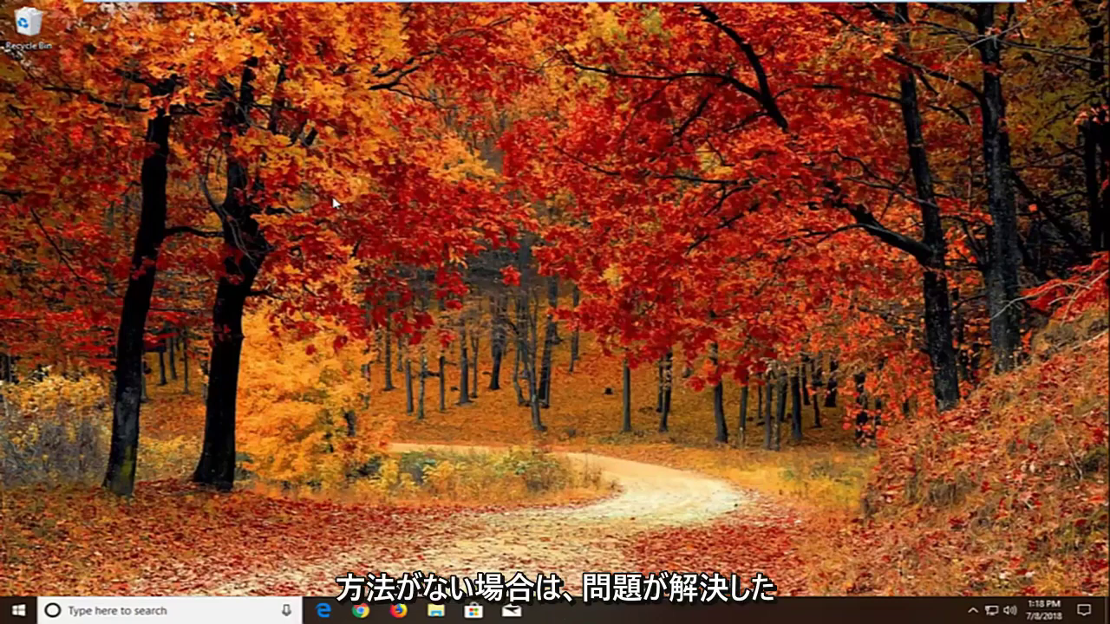
# Search Windows for "troubleshoot" and open the Troubleshoot system settings.
pyautogui.click(24, 610)
pyautogui.write('teroub')
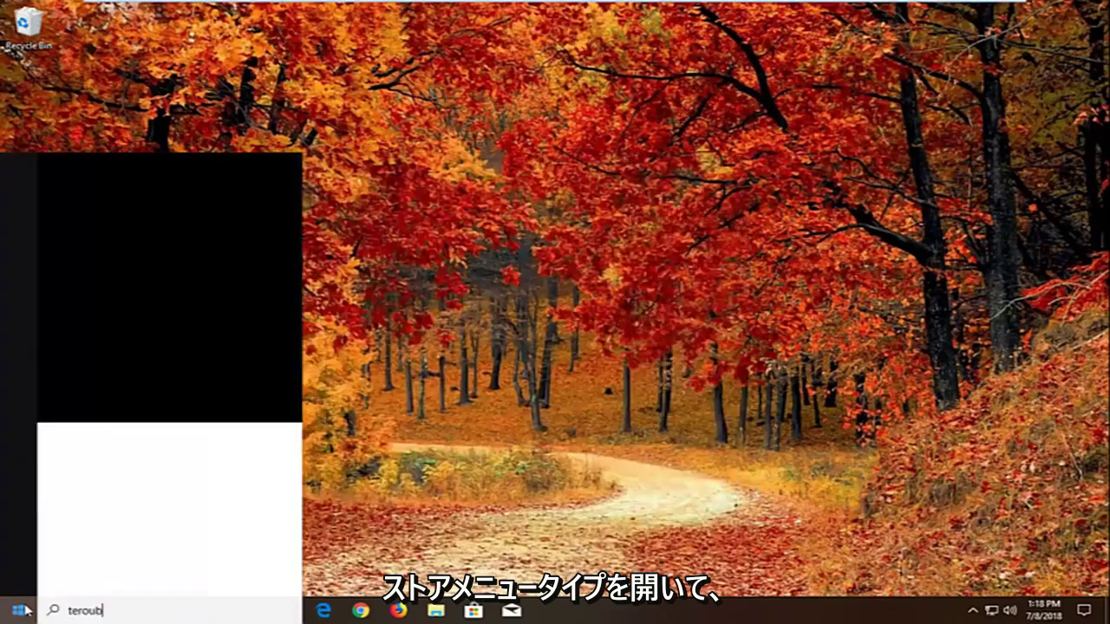
pyautogui.write('roubleshoot')
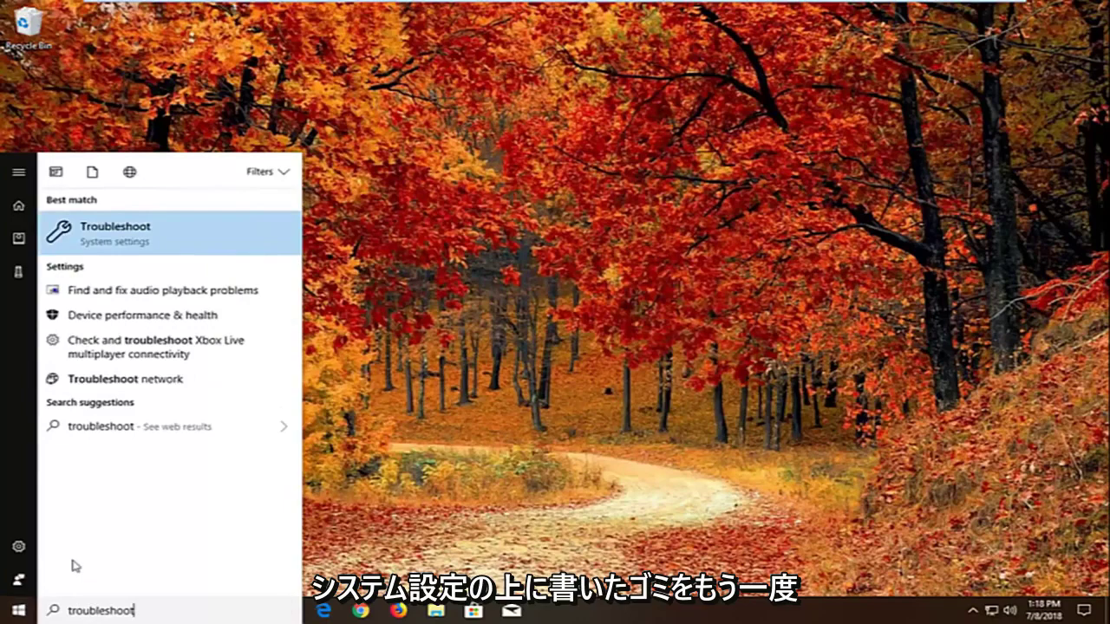
pyautogui.click(132, 232)
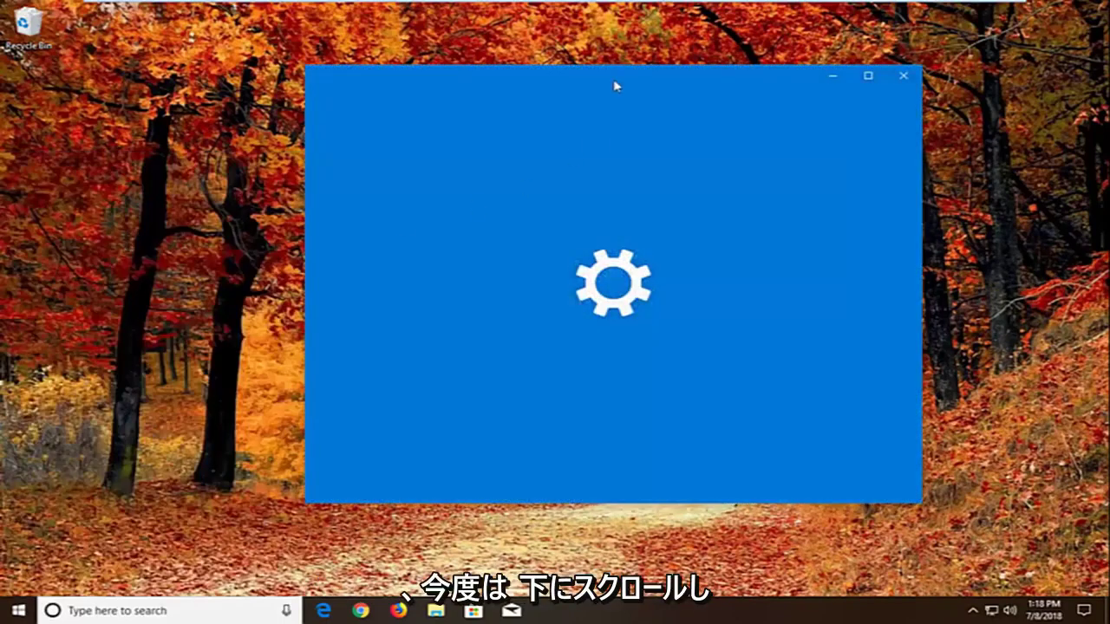
pyautogui.moveTo(614, 86); pyautogui.dragTo(612, 99)
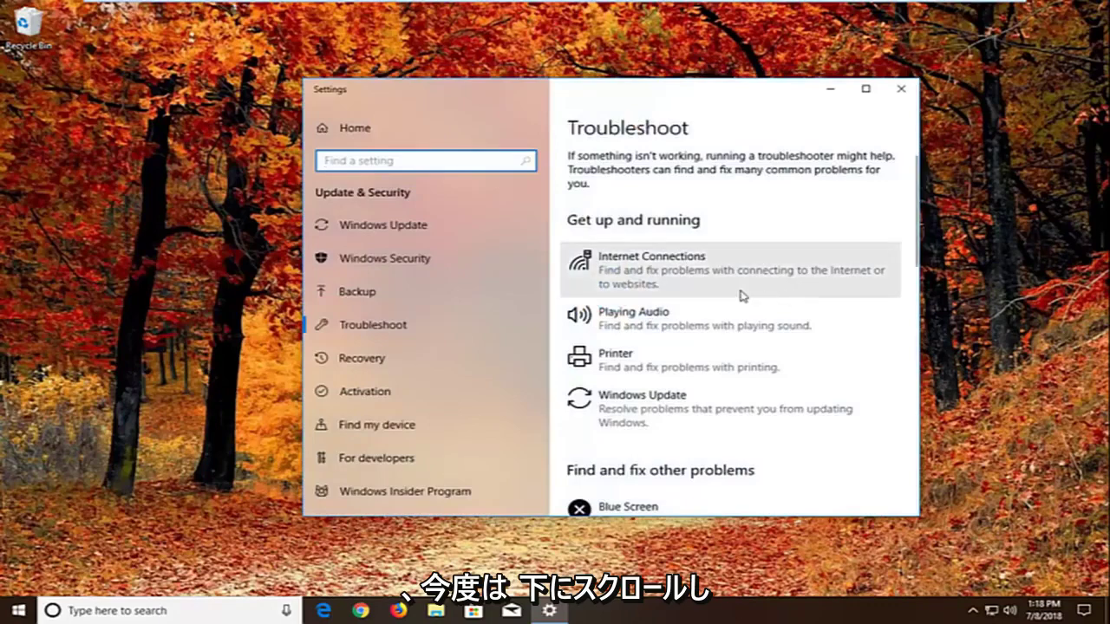
# Run the Windows Store Apps troubleshooter from the list of other problems to find and fix.
pyautogui.scroll(-3, 738, 293)
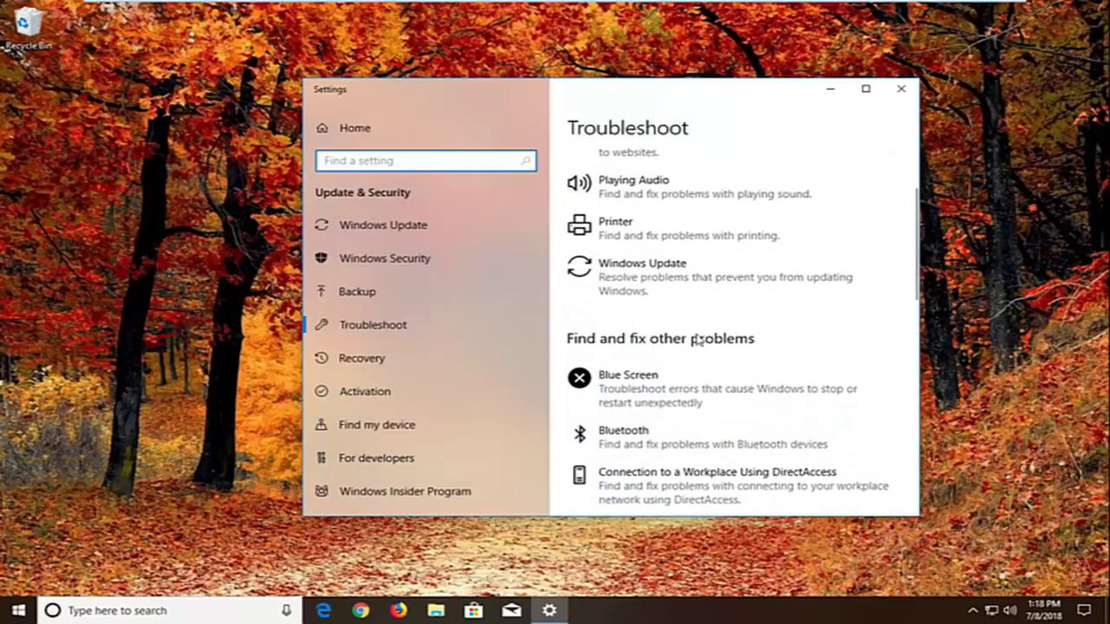
pyautogui.scroll(-5, 726, 300)
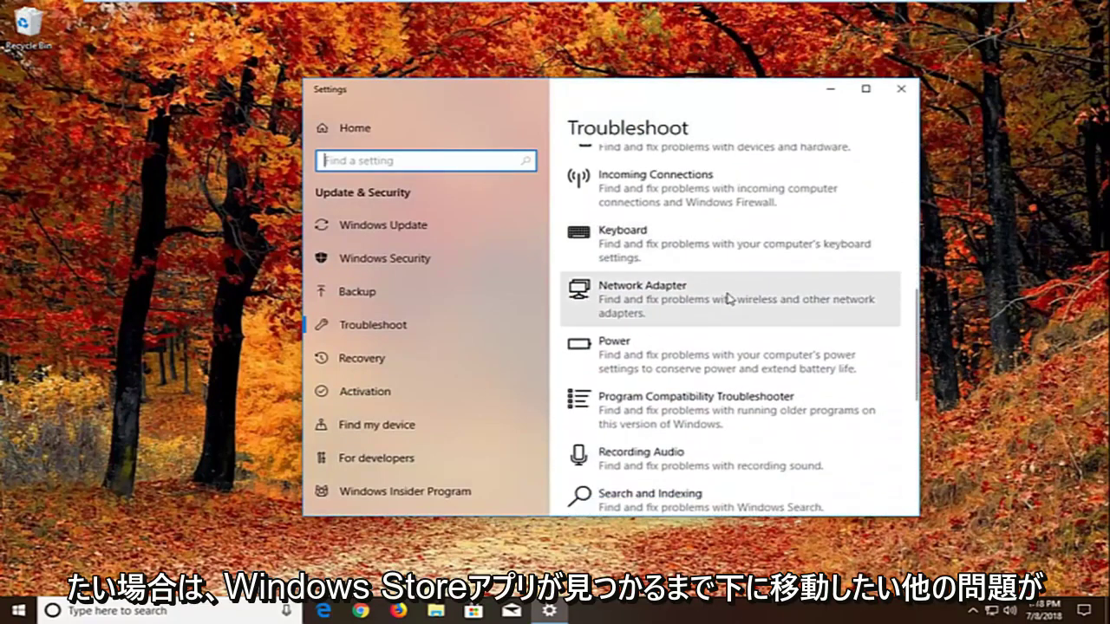
pyautogui.scroll(-6, 726, 299)
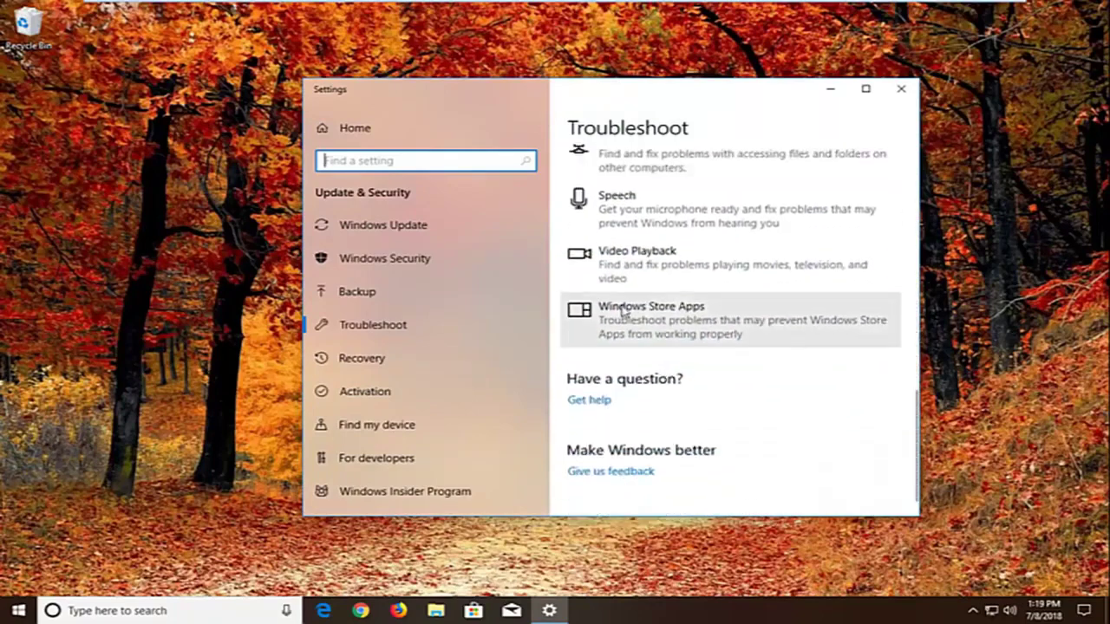
pyautogui.click(670, 321)
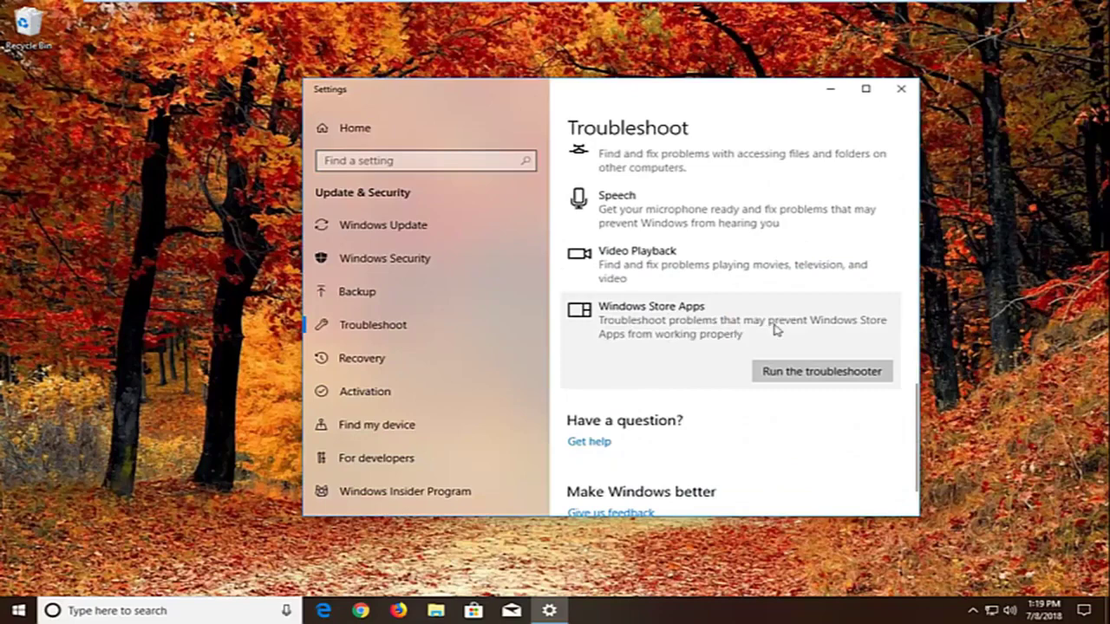
pyautogui.click(783, 375)
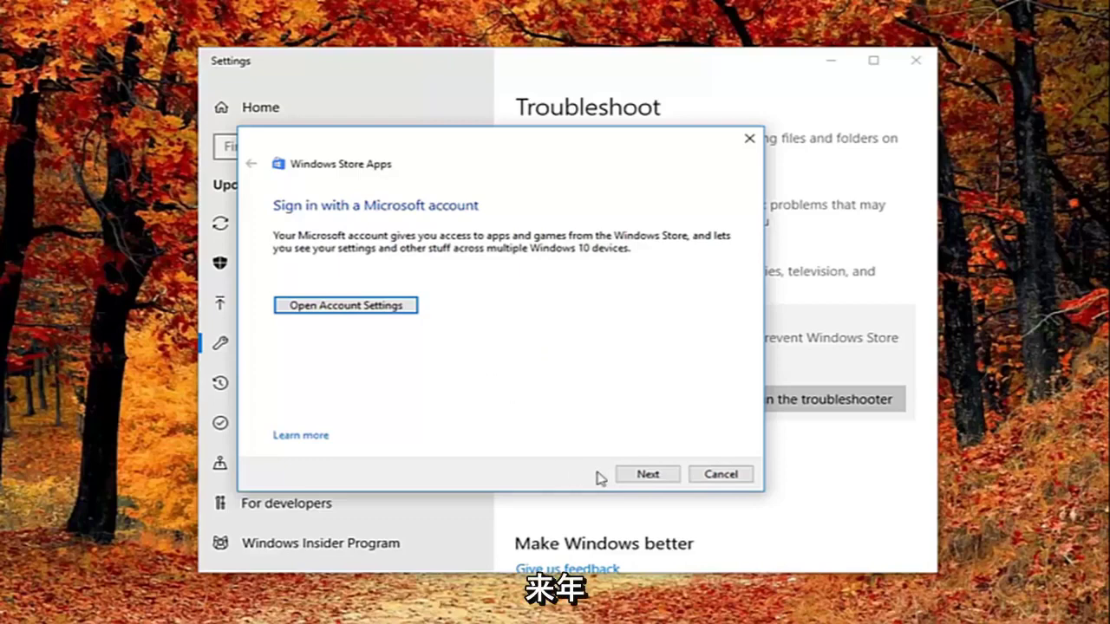
# Skip the troubleshooter's Microsoft account sign-in and app reset suggestions, and close the troubleshooter and Settings.
pyautogui.click(631, 476)
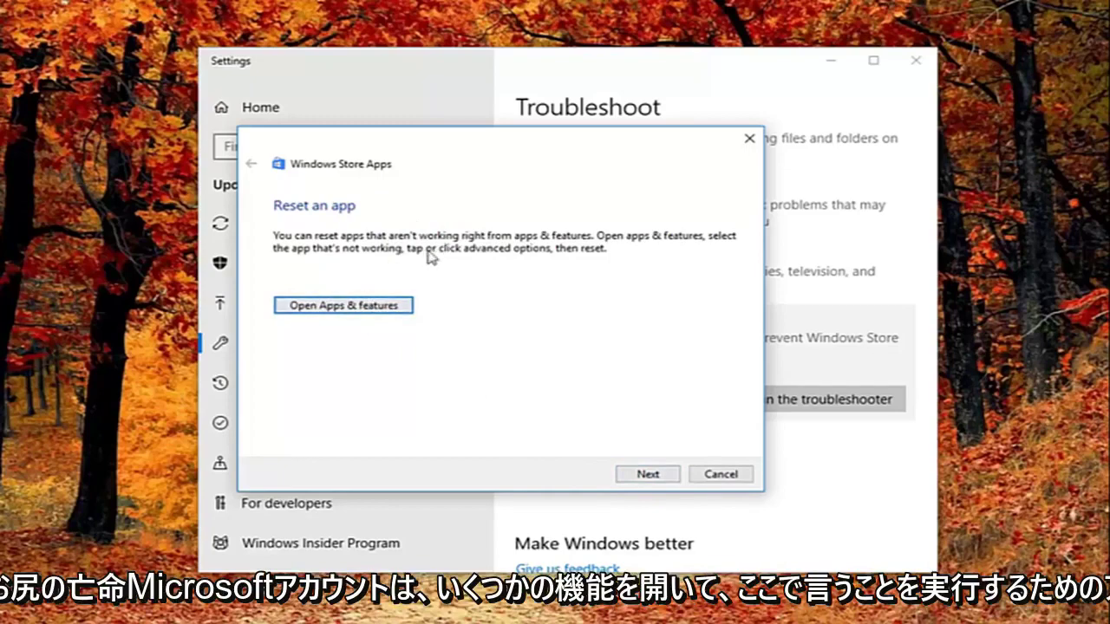
pyautogui.click(643, 475)
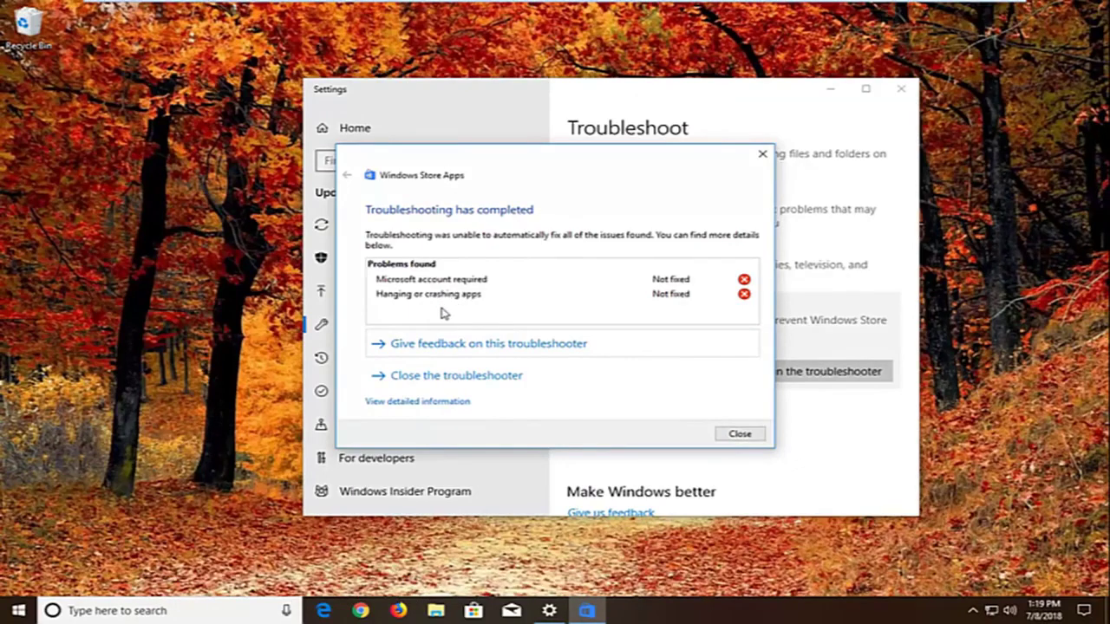
pyautogui.click(757, 440)
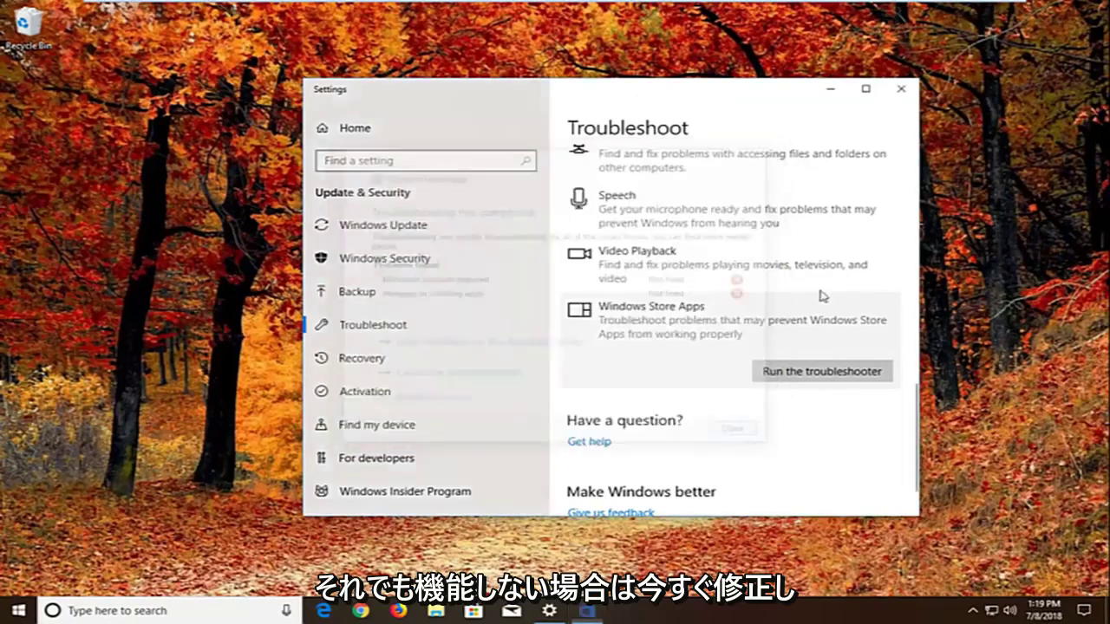
pyautogui.click(901, 89)
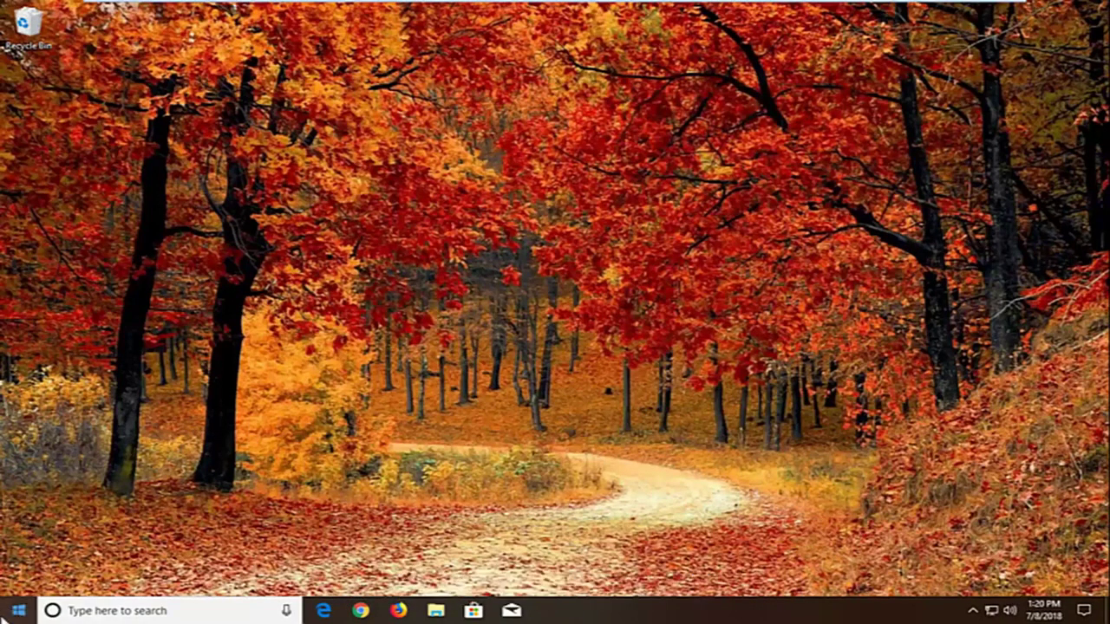
# Search Windows for "component services", open the Component Services desktop app and reposition its window on the desktop.
pyautogui.click(17, 611)
pyautogui.write('c')
pyautogui.press('BackSpace')
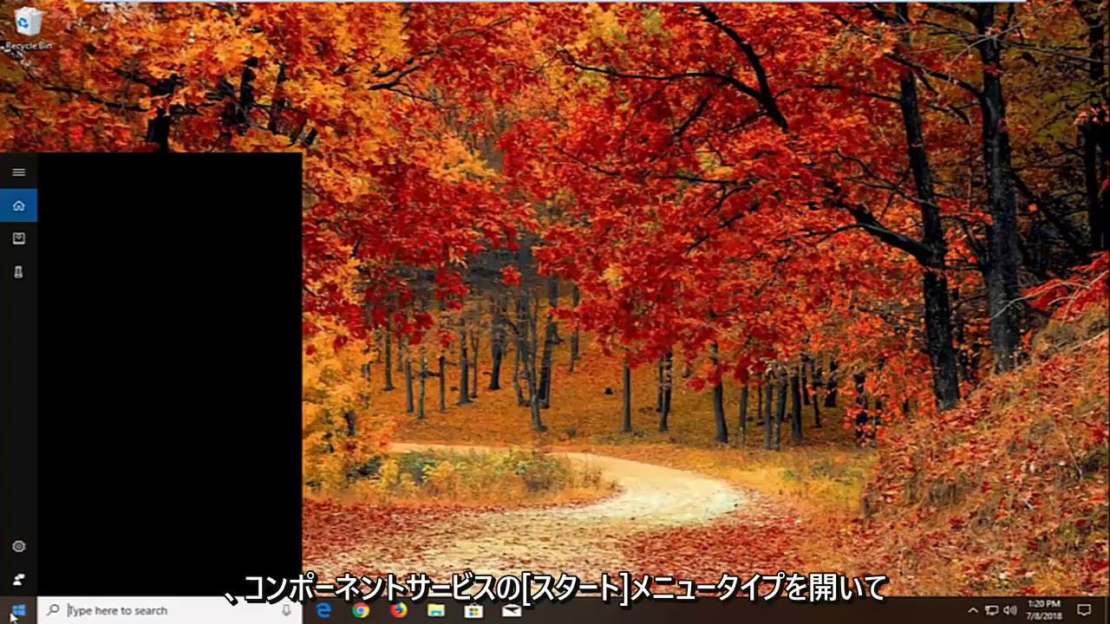
pyautogui.write('component ')
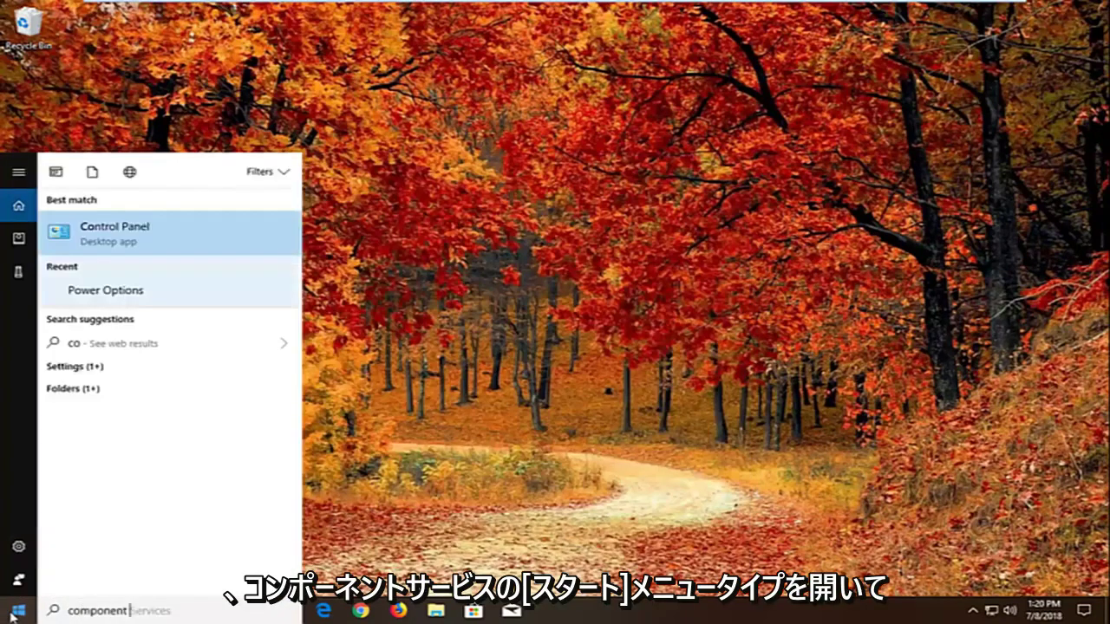
pyautogui.write('services')
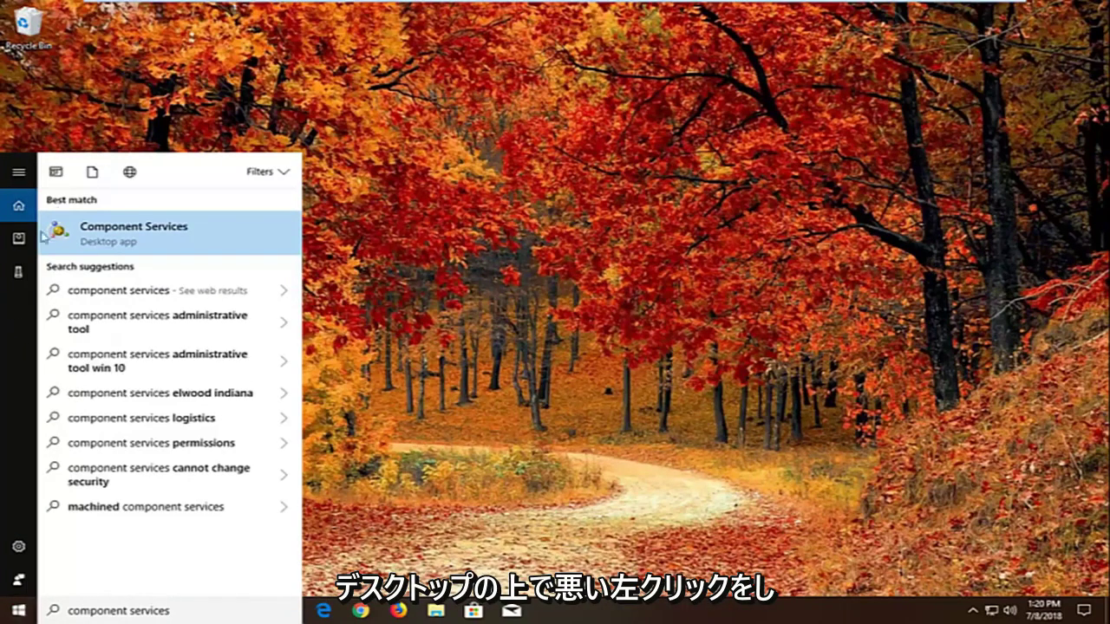
pyautogui.click(103, 236)
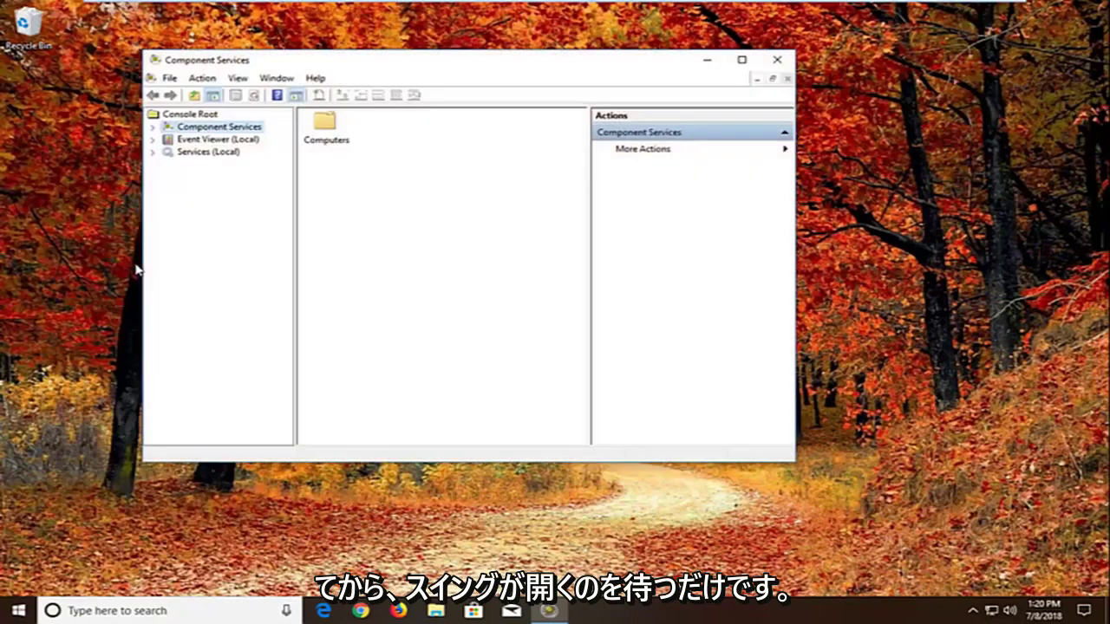
pyautogui.moveTo(363, 63); pyautogui.dragTo(472, 95)
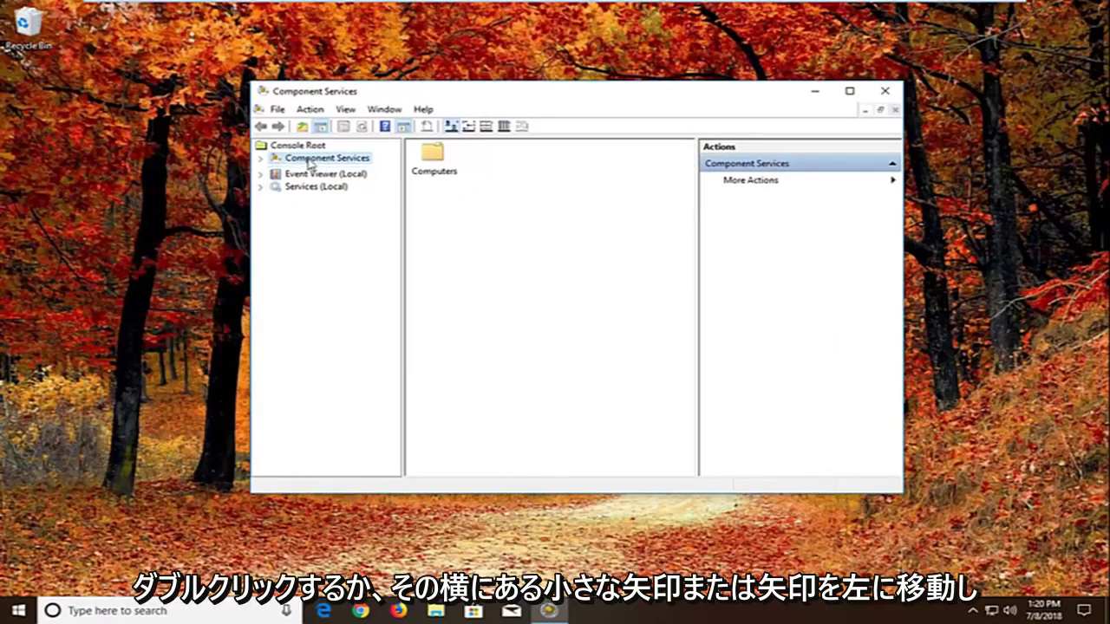
# Expand Component Services to its Computers folder and open the properties of My Computer.
pyautogui.click(261, 158)
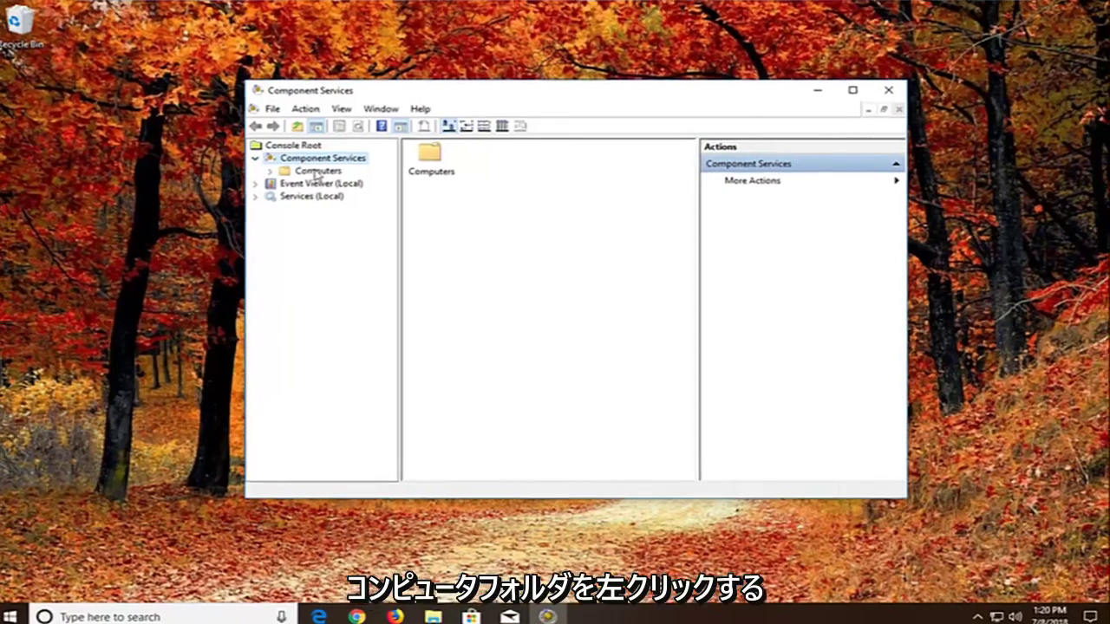
pyautogui.click(321, 171)
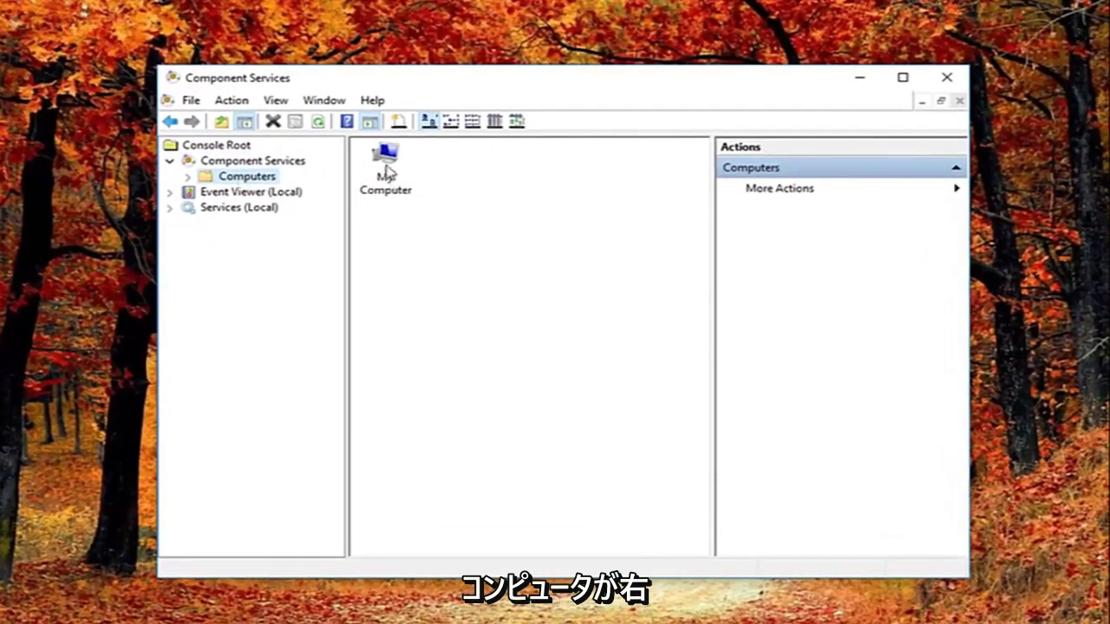
pyautogui.rightClick(386, 176)
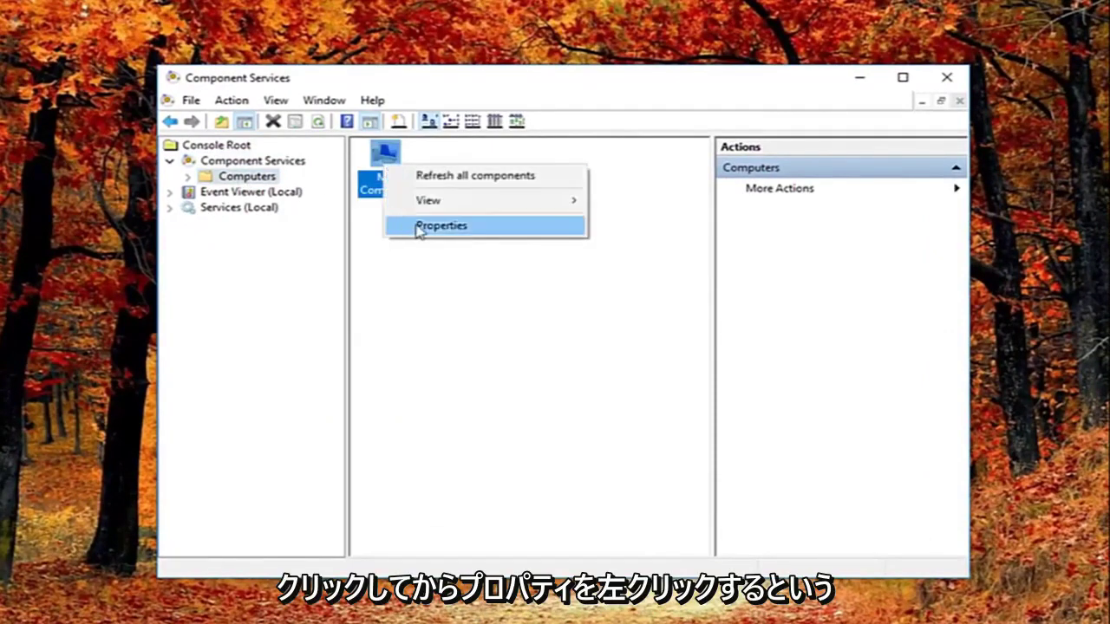
pyautogui.click(433, 226)
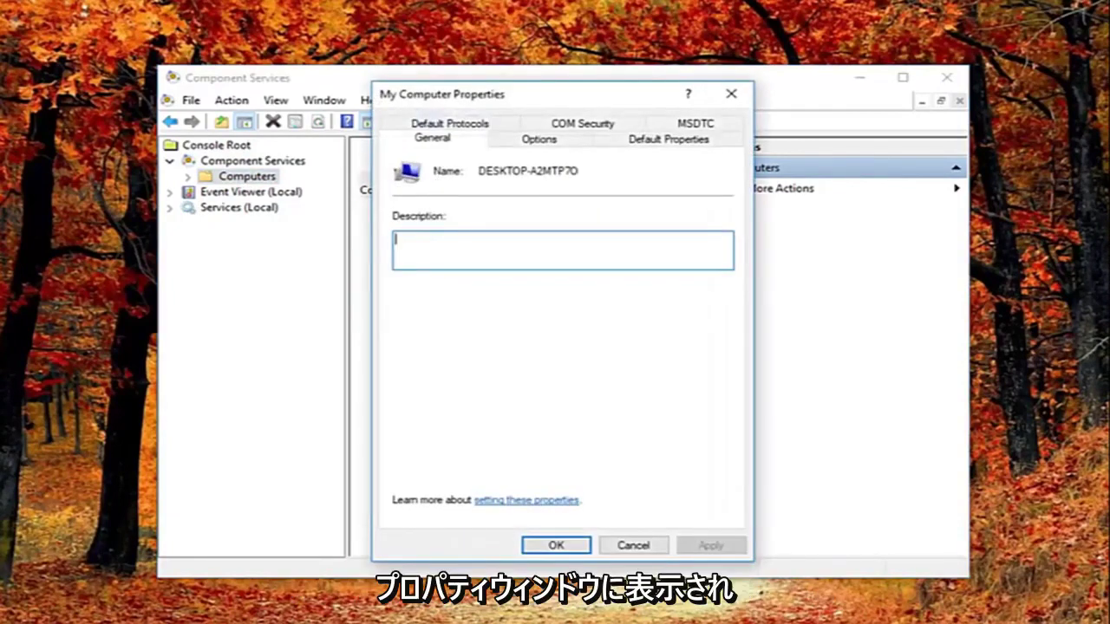
# Disable "Enable Distributed COM on this computer" in My Computer's default properties, apply the machine-wide DCOM change and close the properties.
pyautogui.click(656, 147)
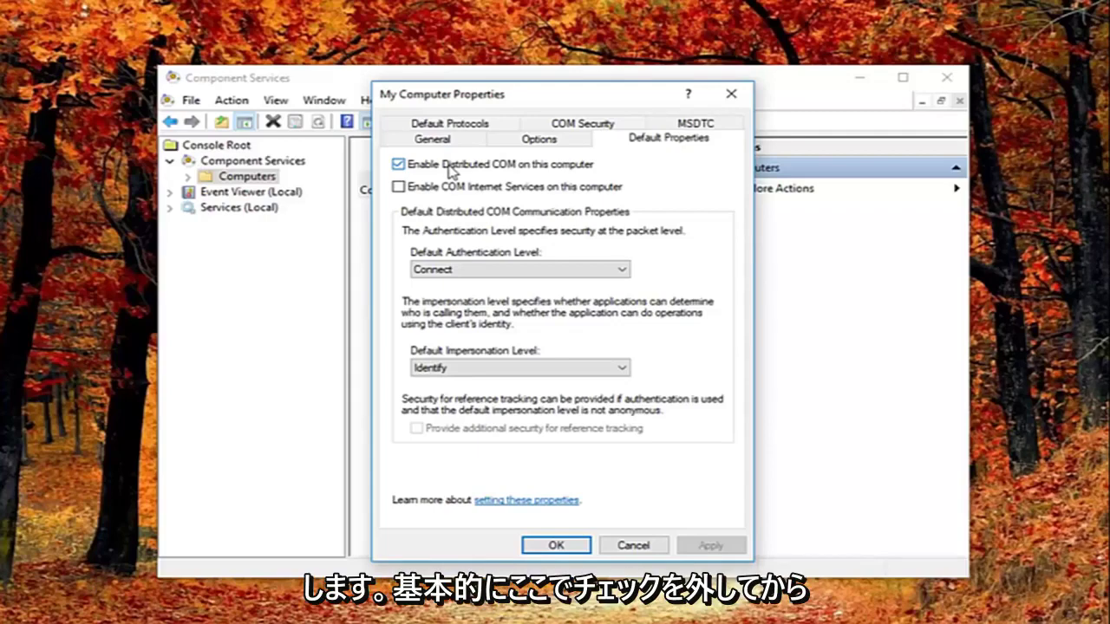
pyautogui.click(441, 170)
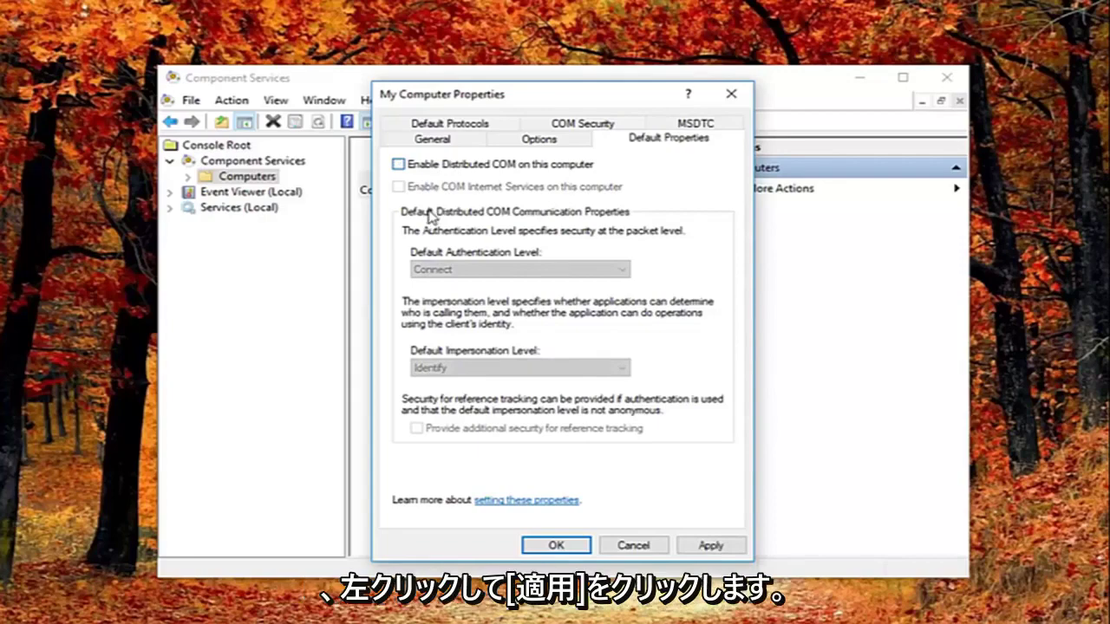
pyautogui.click(711, 544)
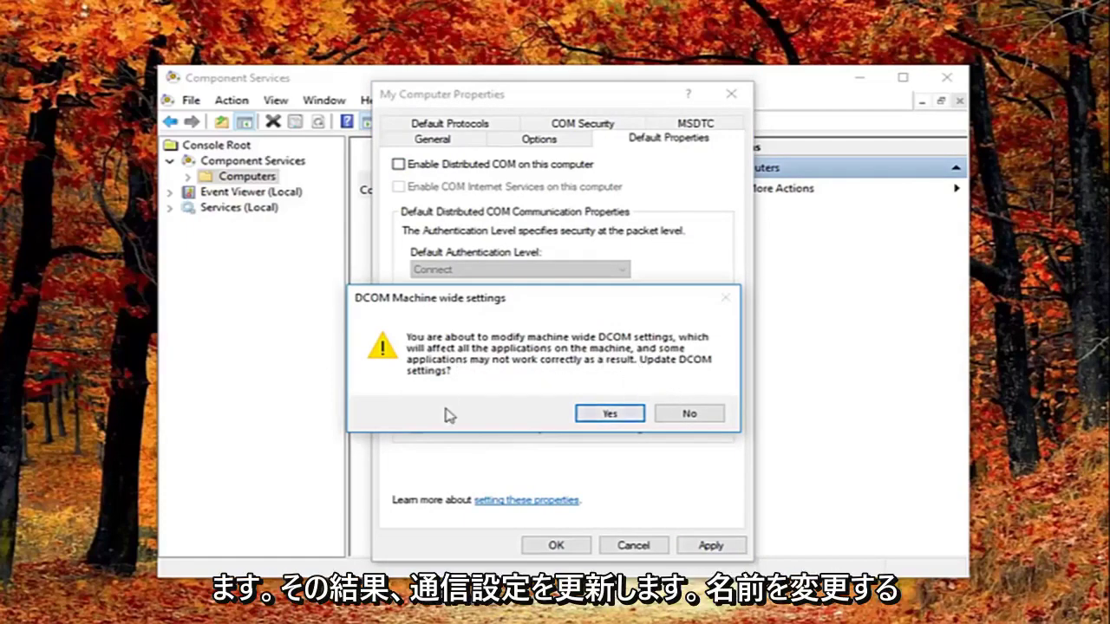
pyautogui.click(607, 415)
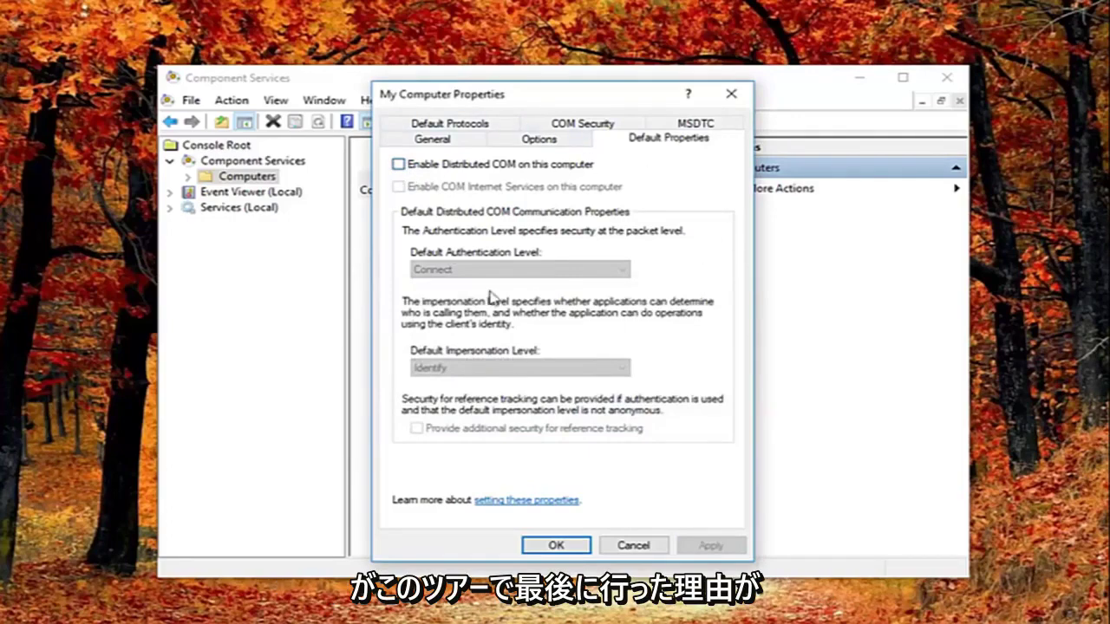
pyautogui.click(731, 95)
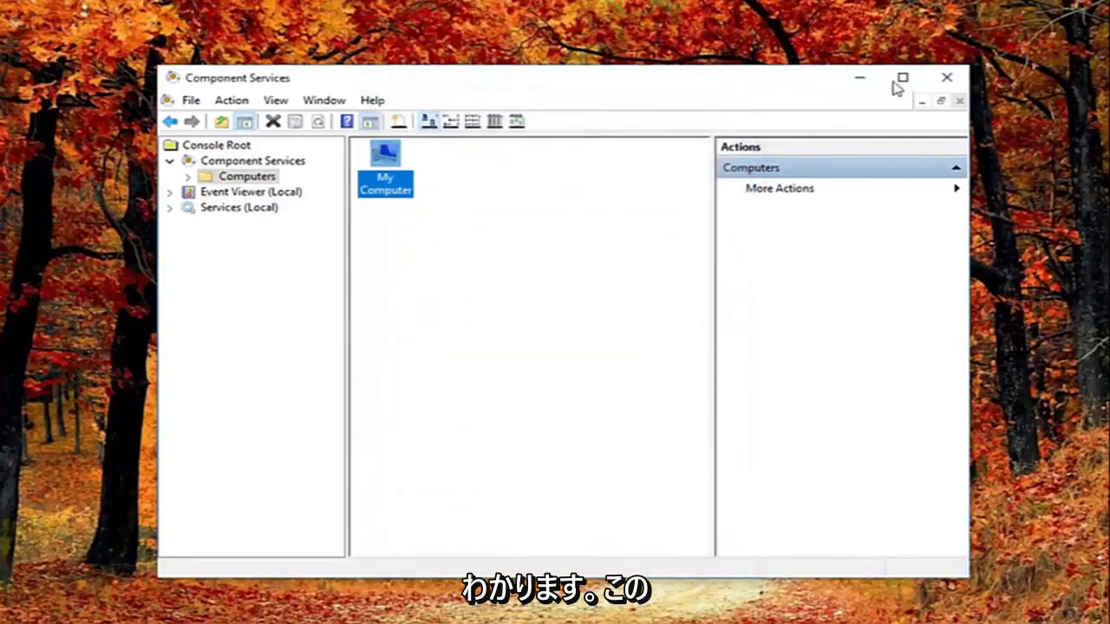